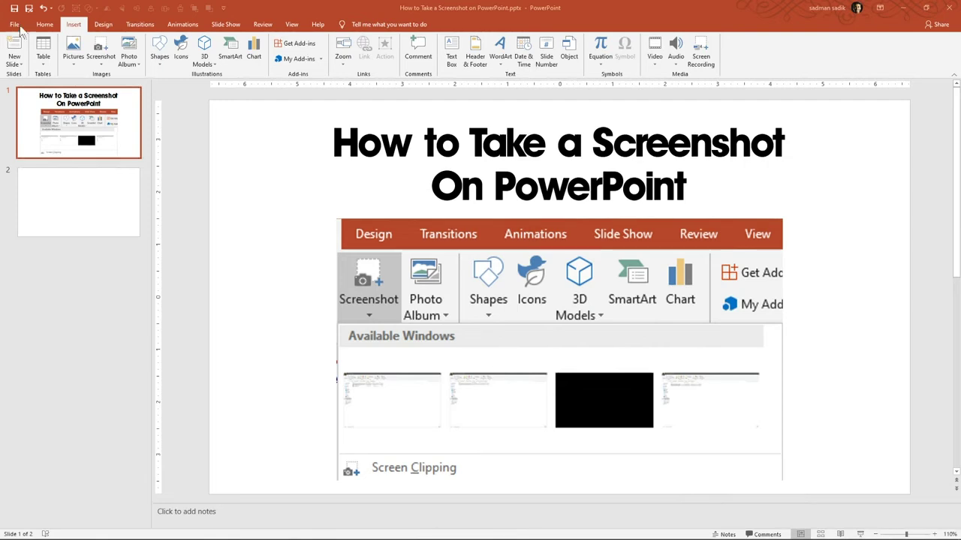
# Clip the Google Images search bar and first row of 'color palette' results onto slide 1
pyautogui.click(99, 61)
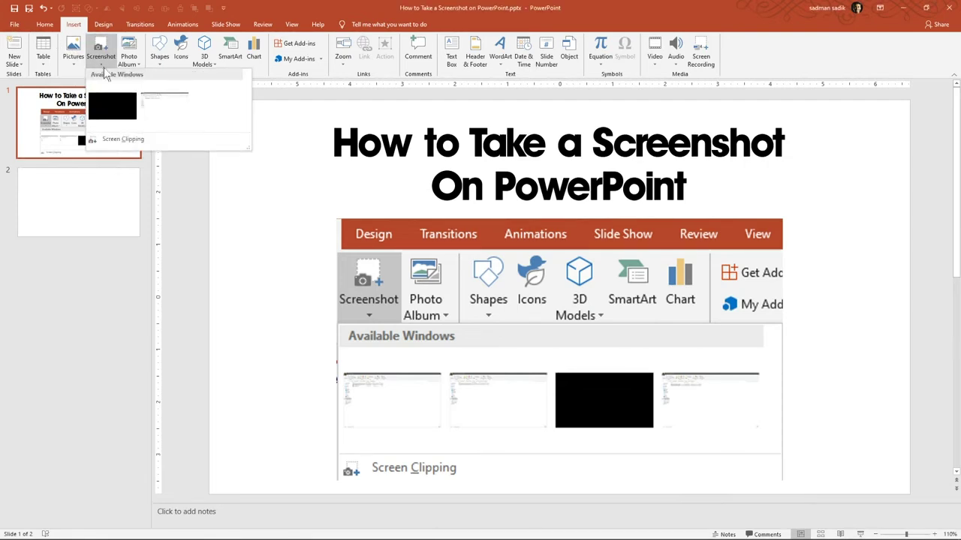
pyautogui.click(157, 139)
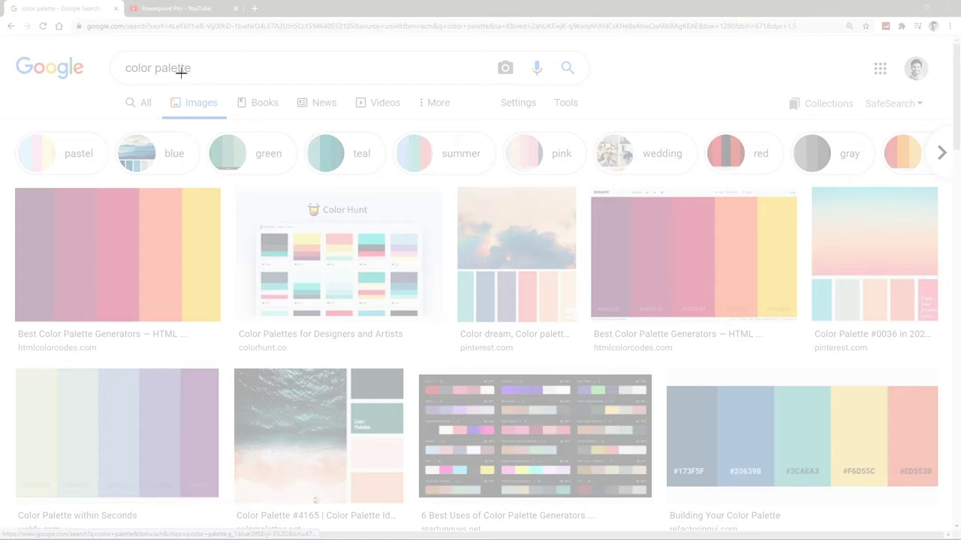
pyautogui.moveTo(4, 39)
pyautogui.mouseDown()
pyautogui.moveTo(734, 371)
pyautogui.moveTo(594, 92)
pyautogui.mouseUp()
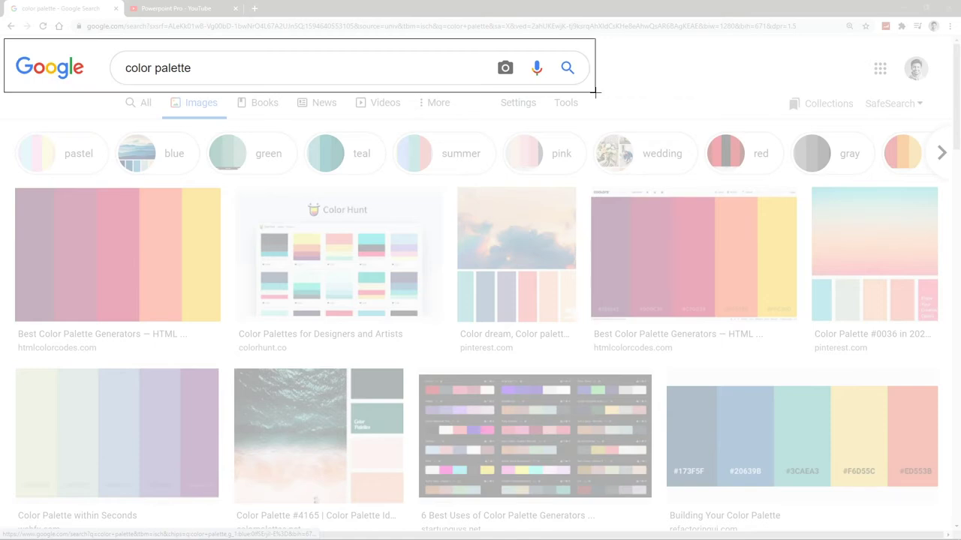
pyautogui.moveTo(594, 93); pyautogui.dragTo(943, 497)
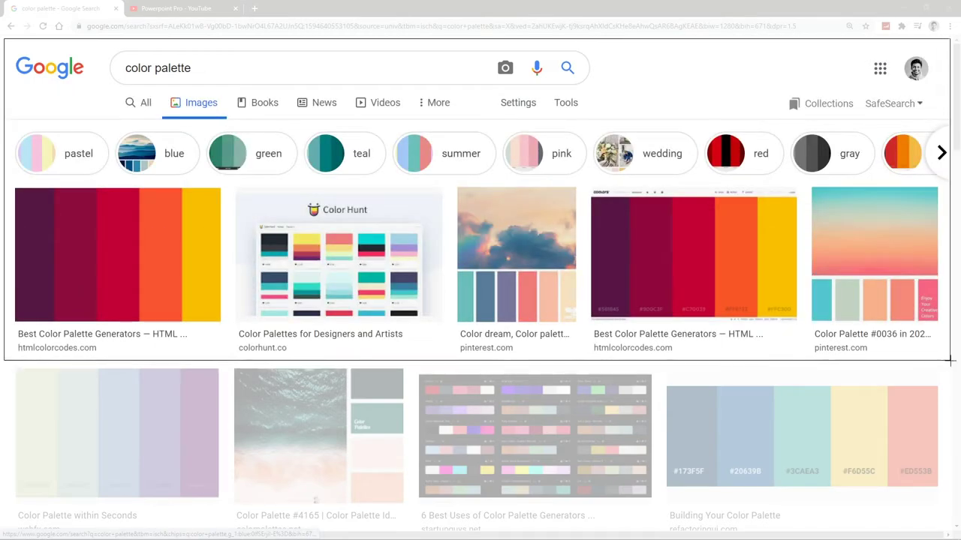
pyautogui.moveTo(943, 497); pyautogui.dragTo(950, 357)
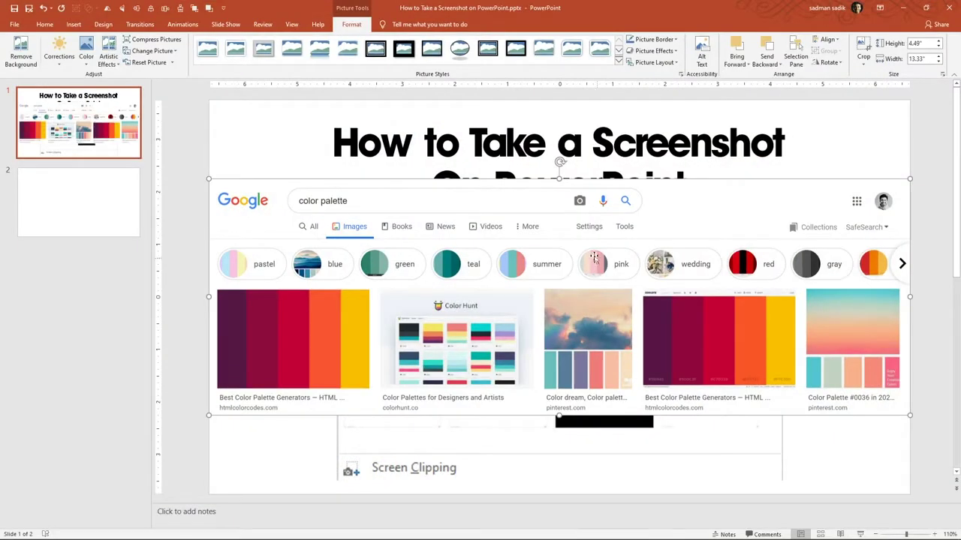
pyautogui.moveTo(575, 262); pyautogui.dragTo(571, 262)
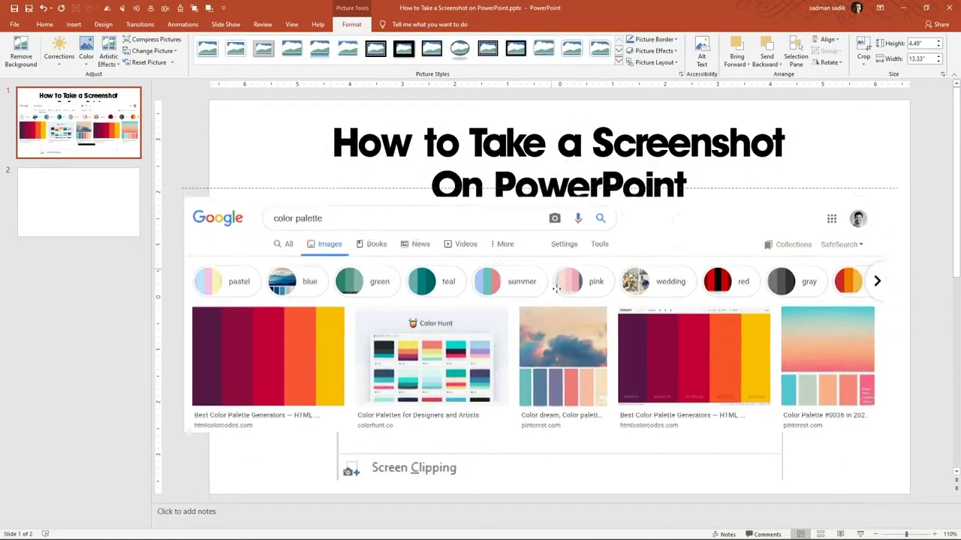
# Cut the Google palette screenshot from slide 1 and paste it onto slide 2
pyautogui.press('Delete')
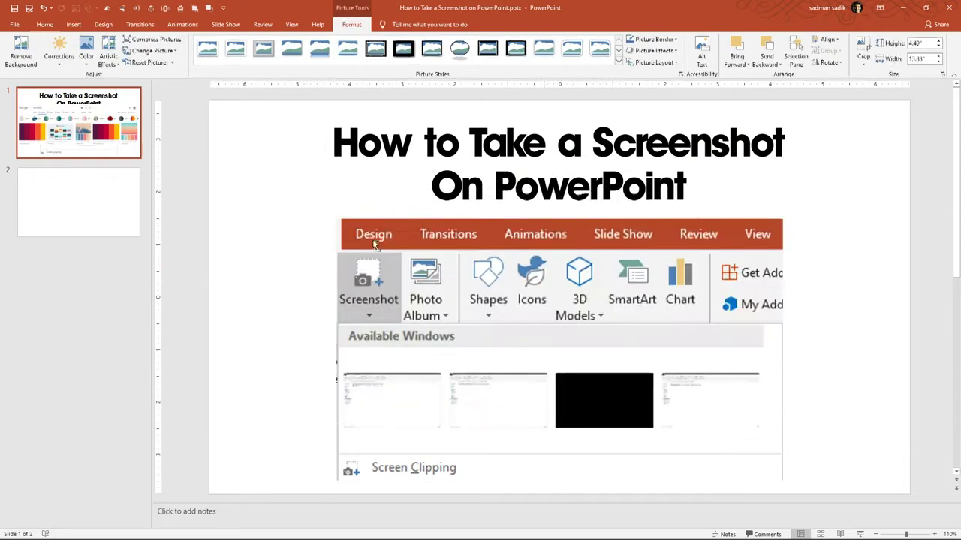
pyautogui.click(102, 216)
pyautogui.hotkey('ctrl', 'v')
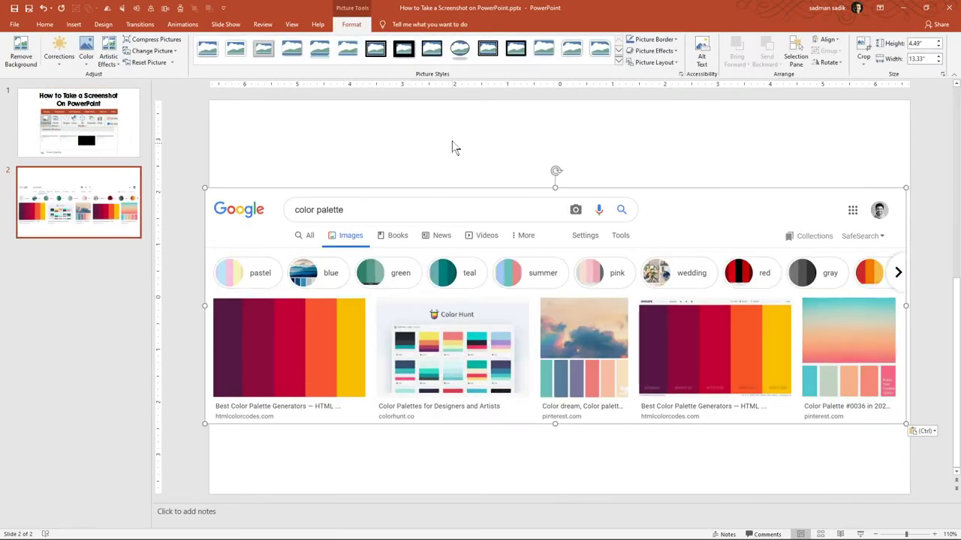
pyautogui.moveTo(353, 245); pyautogui.dragTo(356, 242)
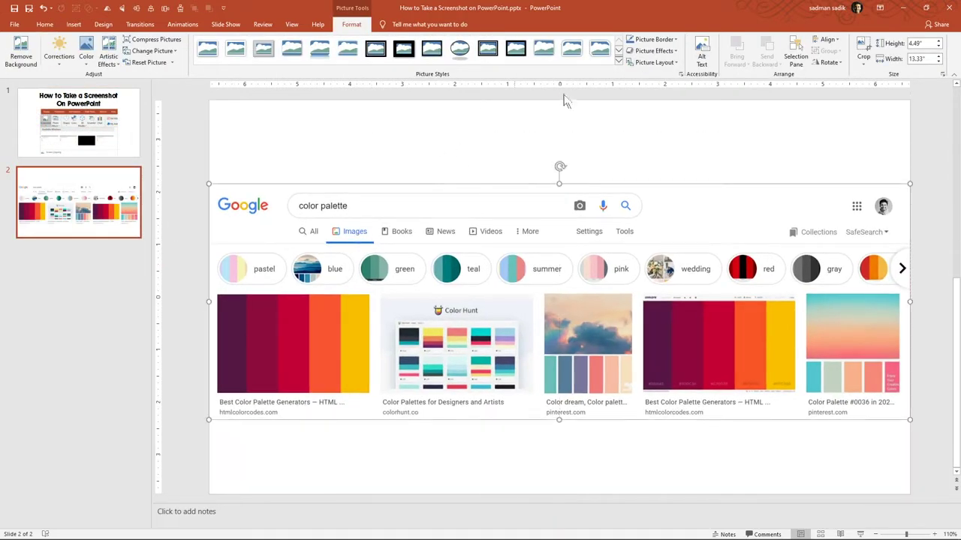
pyautogui.click(568, 96)
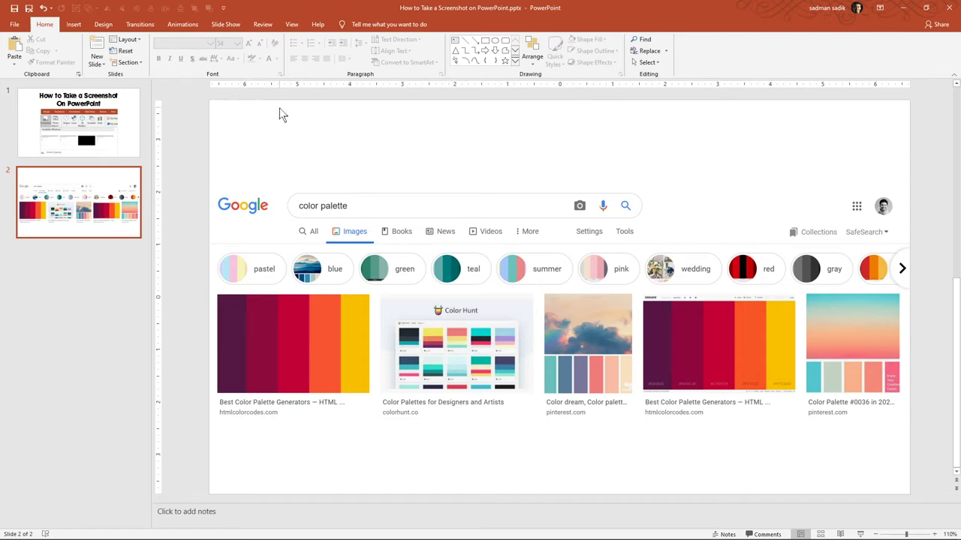
pyautogui.click(96, 65)
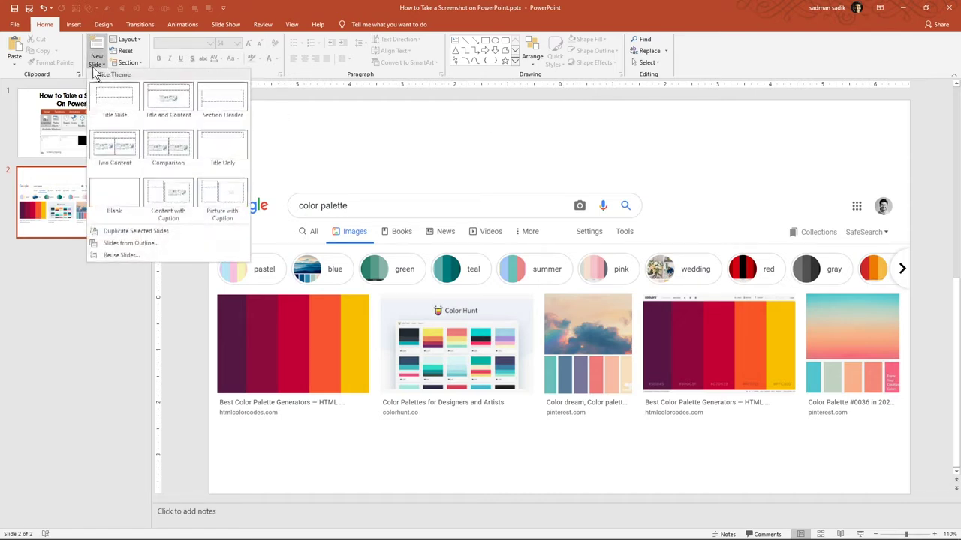
# Add a blank slide 3 and bring up the Powerpoint Pro YouTube channel page in Chrome
pyautogui.click(124, 196)
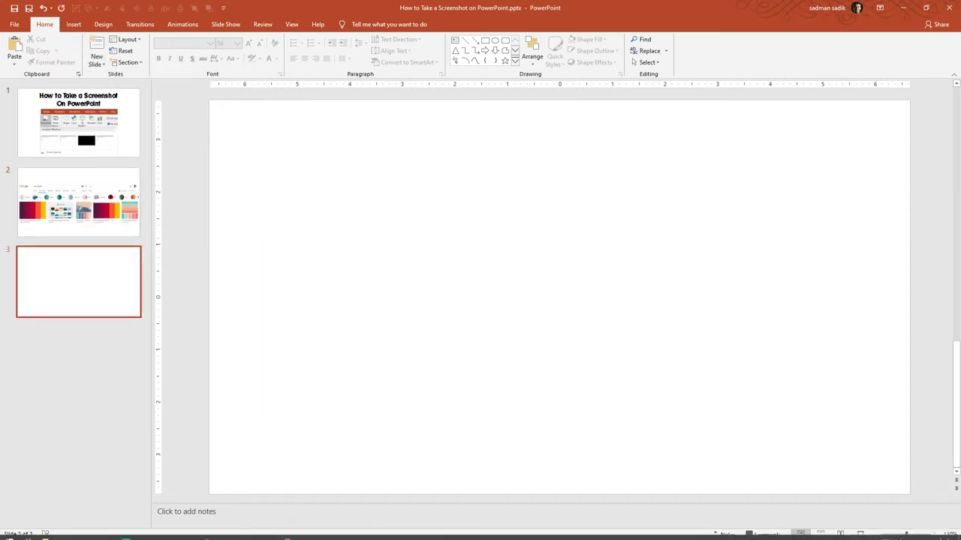
pyautogui.click(238, 532)
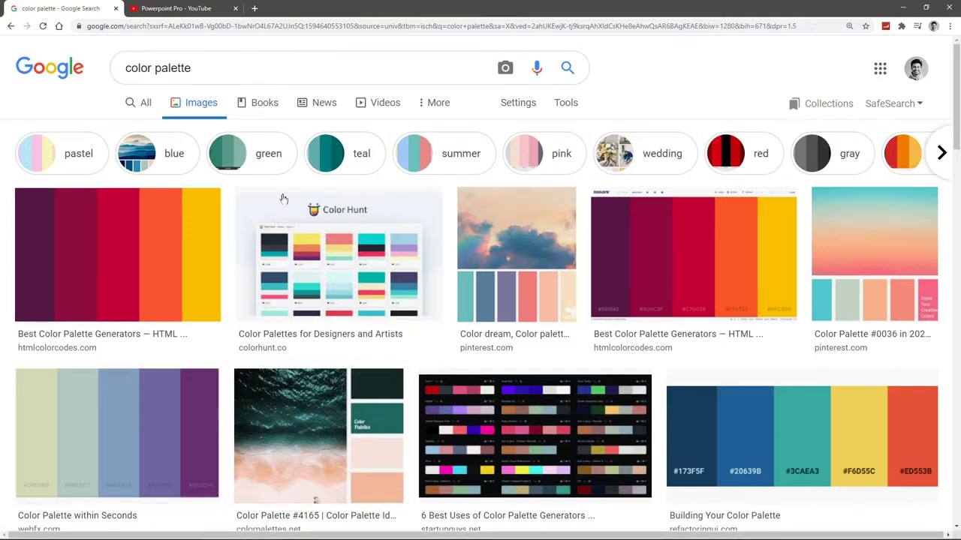
pyautogui.click(182, 10)
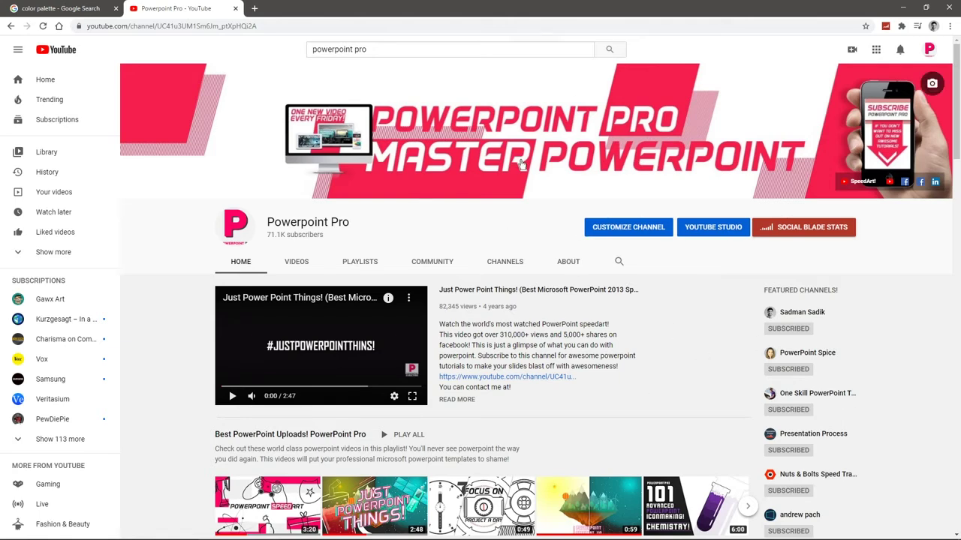
pyautogui.click(319, 532)
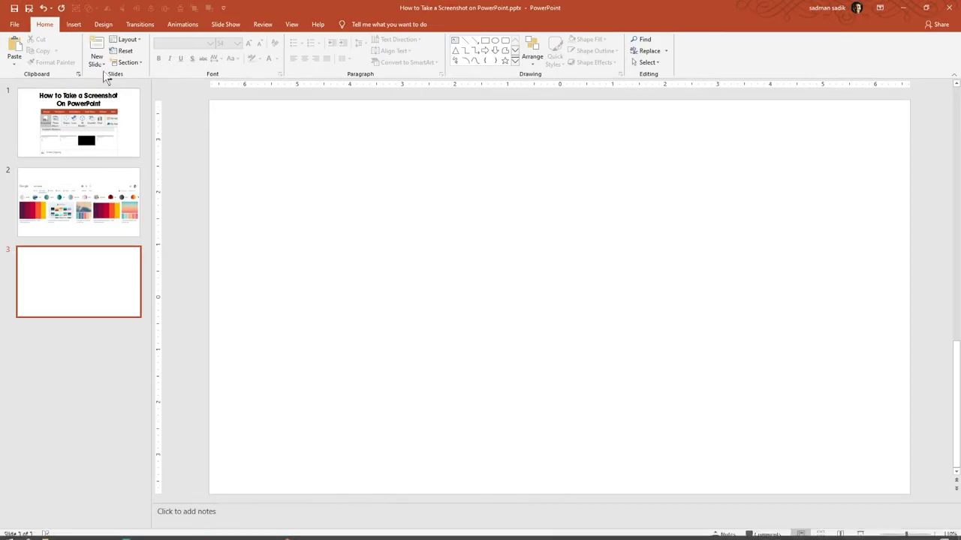
pyautogui.click(73, 24)
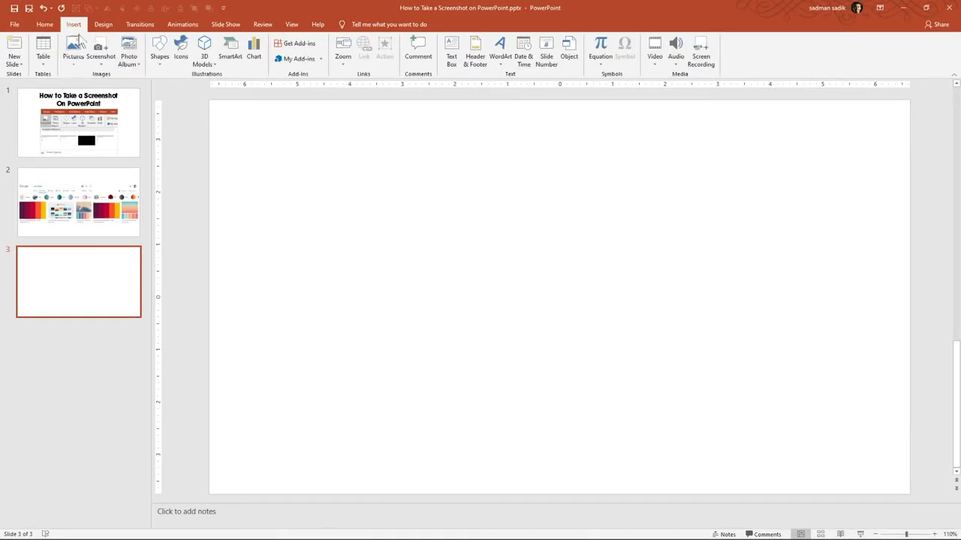
# Screen-clip the whole Powerpoint Pro YouTube channel page onto slide 3
pyautogui.click(109, 65)
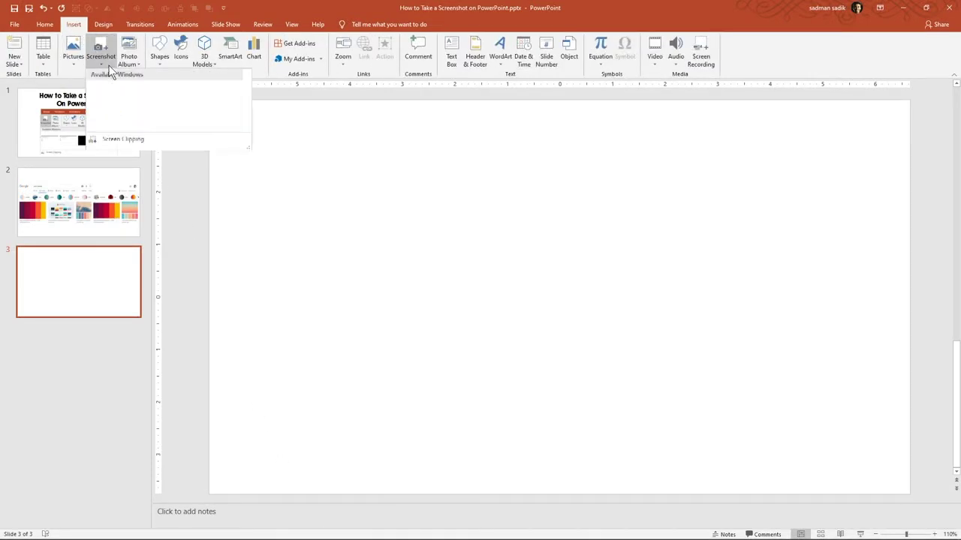
pyautogui.click(122, 137)
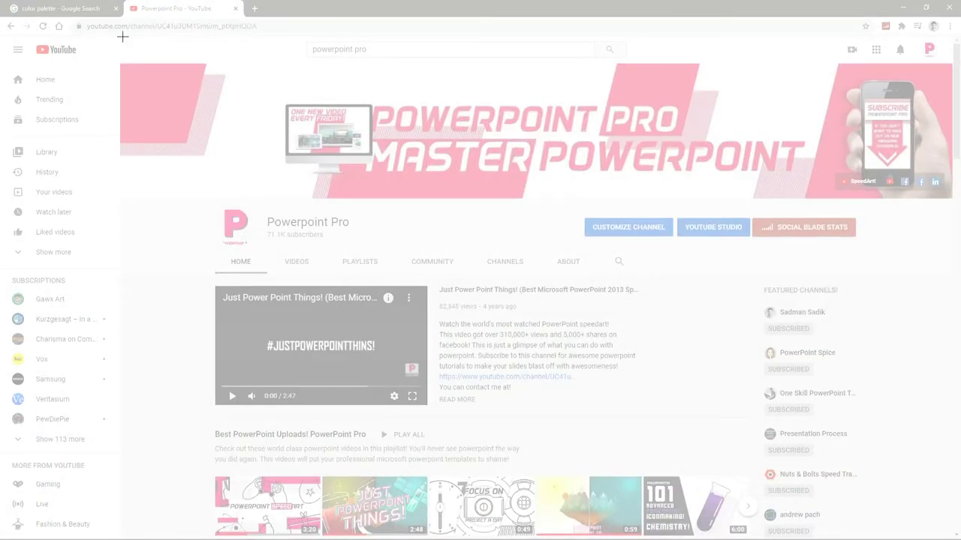
pyautogui.moveTo(122, 36); pyautogui.dragTo(949, 533)
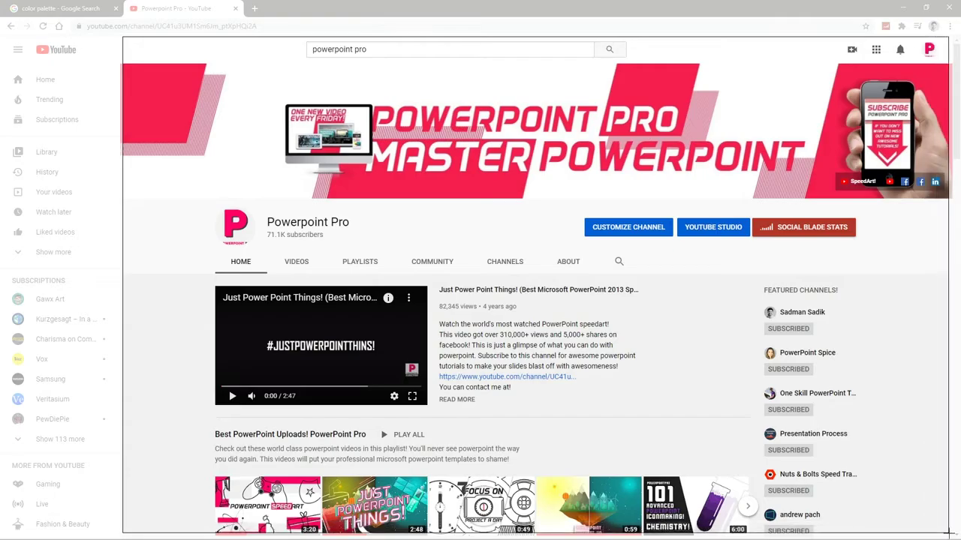
pyautogui.moveTo(949, 532); pyautogui.dragTo(951, 539)
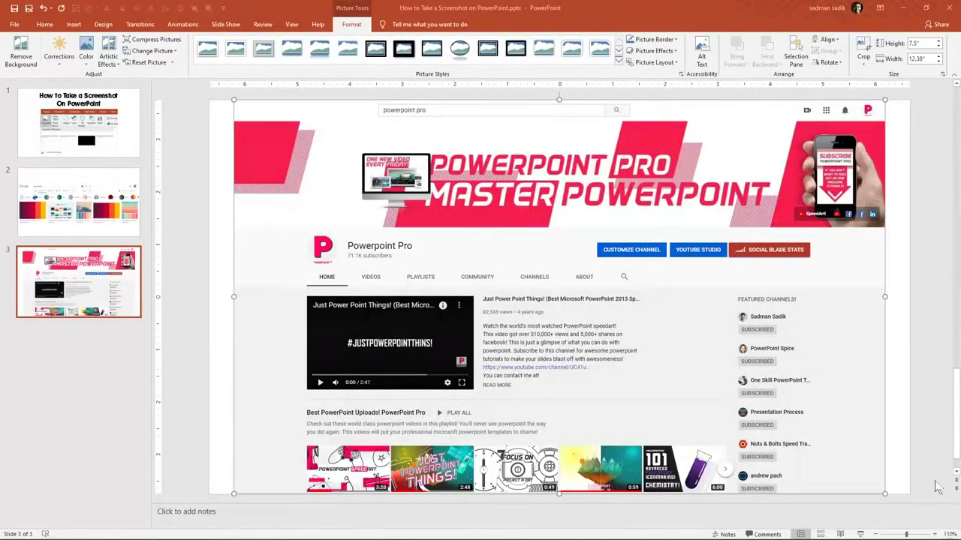
pyautogui.click(917, 274)
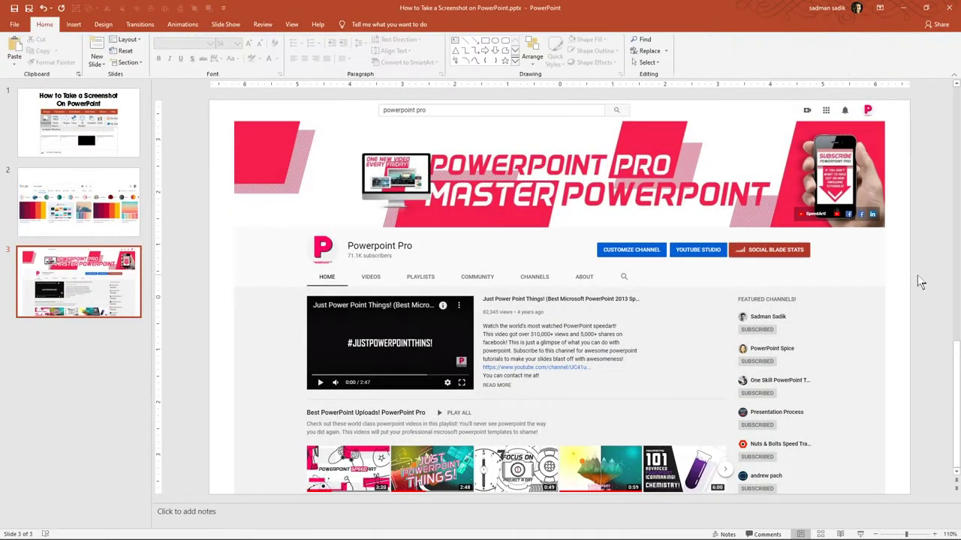
pyautogui.click(98, 65)
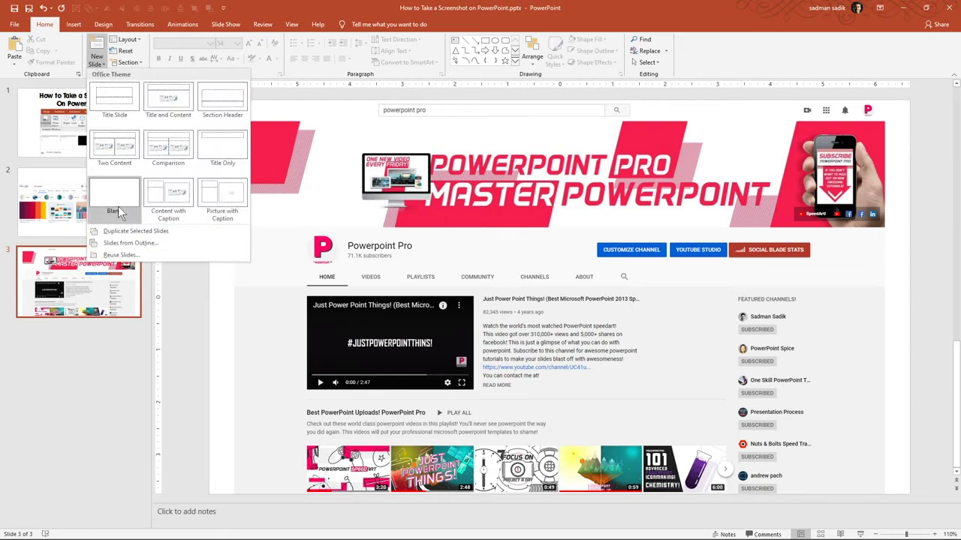
# Add a blank slide 4 and paste the captured screen as a picture, shifted up and right
pyautogui.click(118, 207)
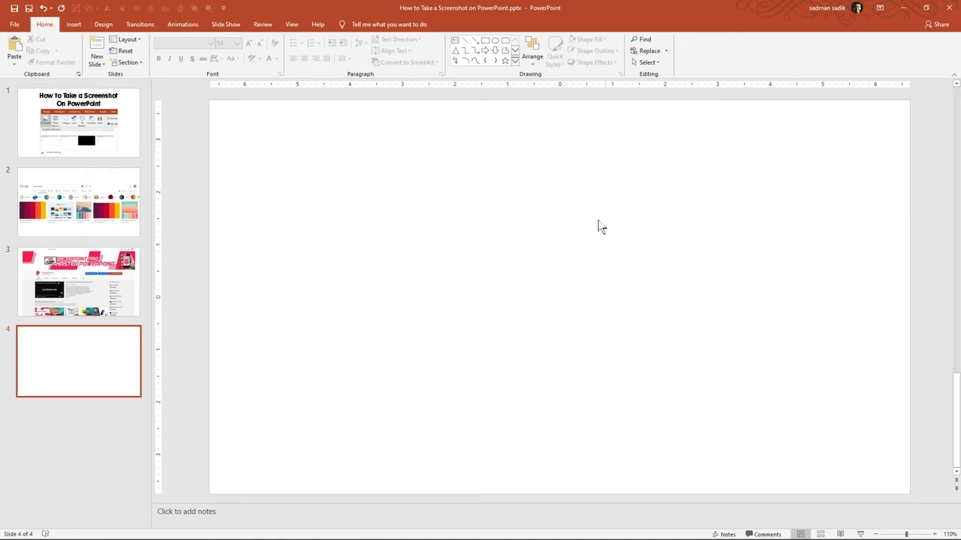
pyautogui.rightClick(419, 292)
pyautogui.click(457, 311)
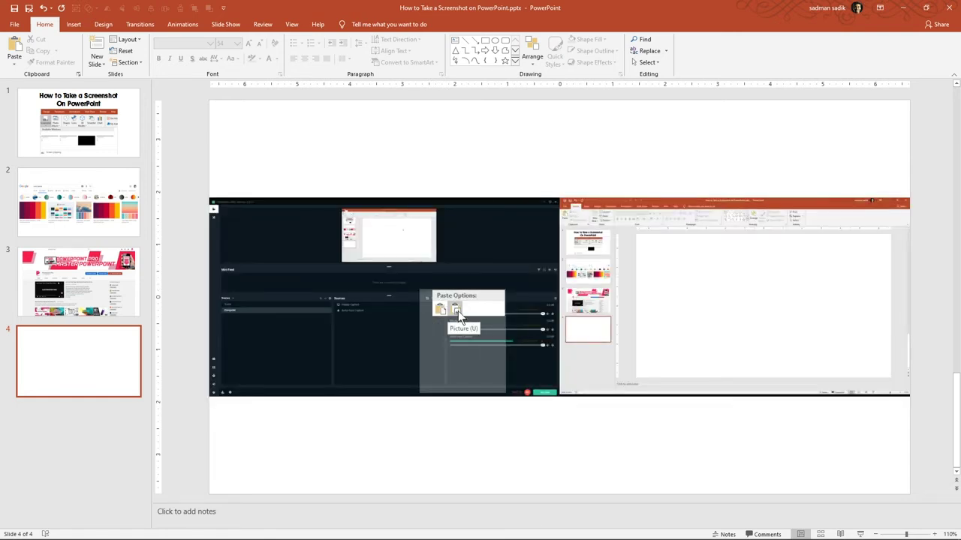
pyautogui.click(458, 310)
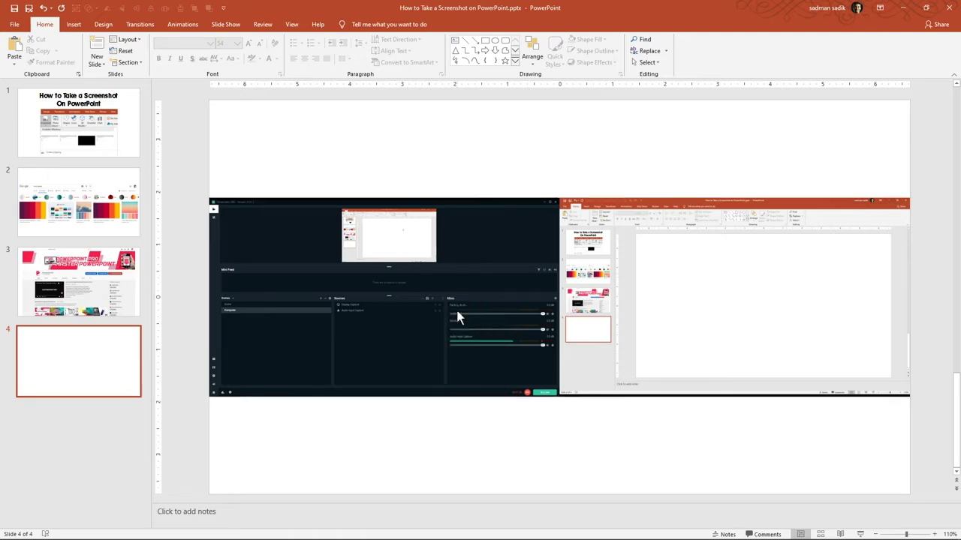
pyautogui.moveTo(563, 432)
pyautogui.mouseDown()
pyautogui.moveTo(642, 305)
pyautogui.moveTo(641, 325)
pyautogui.mouseUp()
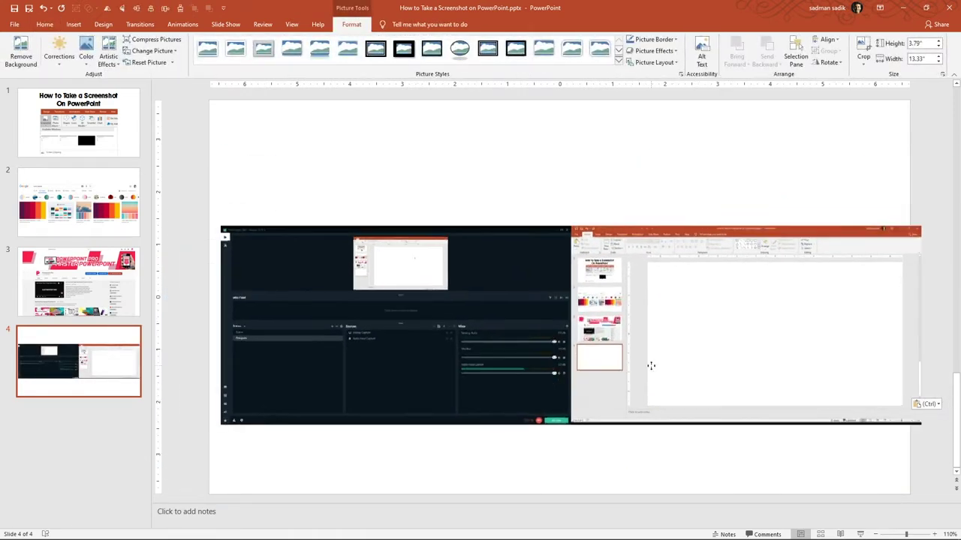
pyautogui.click(664, 138)
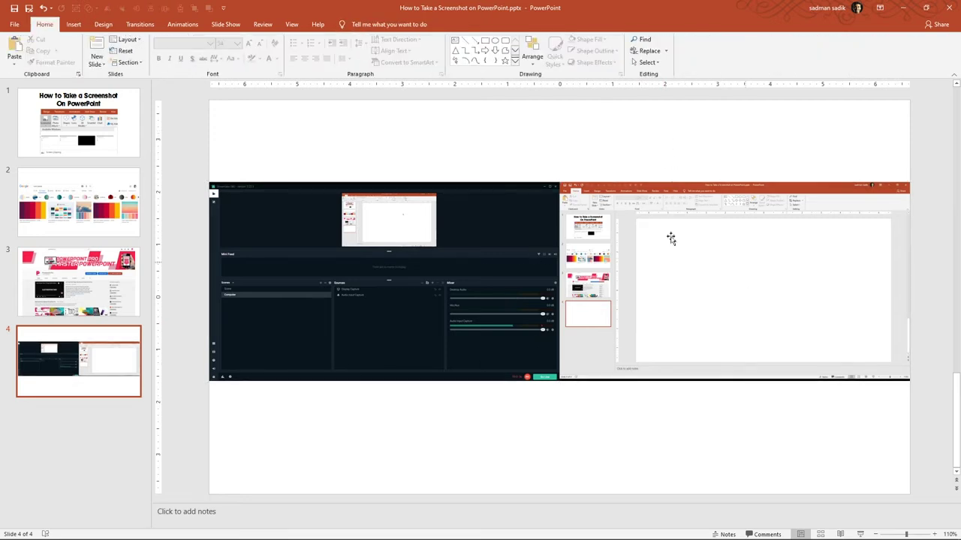
pyautogui.click(735, 255)
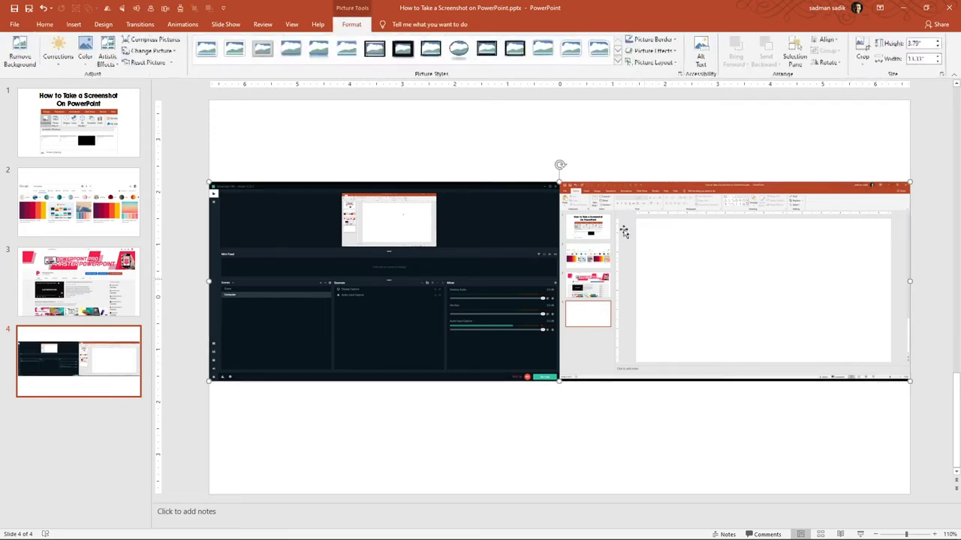
# Crop the slide 4 screenshot's left, bottom and right edges to leave only the thumbnail strip
pyautogui.click(863, 49)
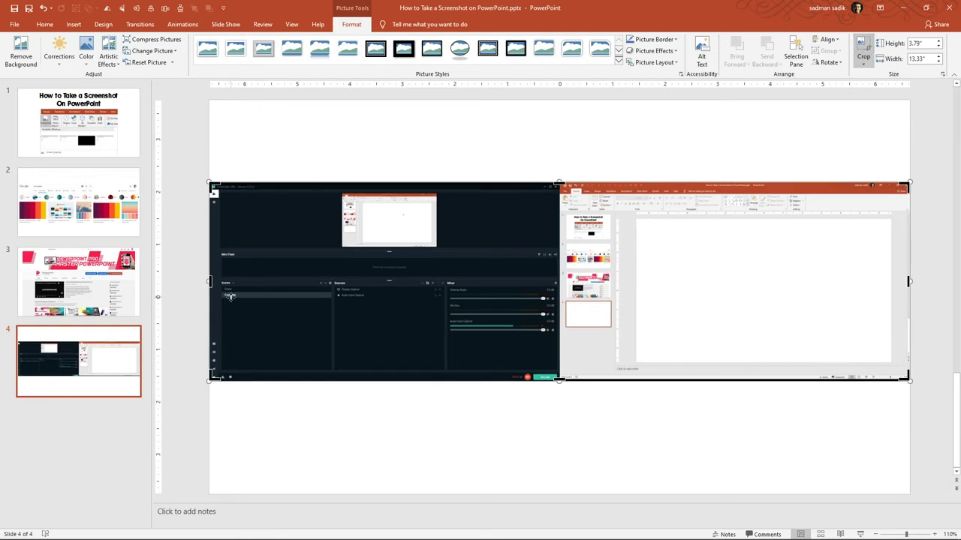
pyautogui.moveTo(210, 281); pyautogui.dragTo(560, 312)
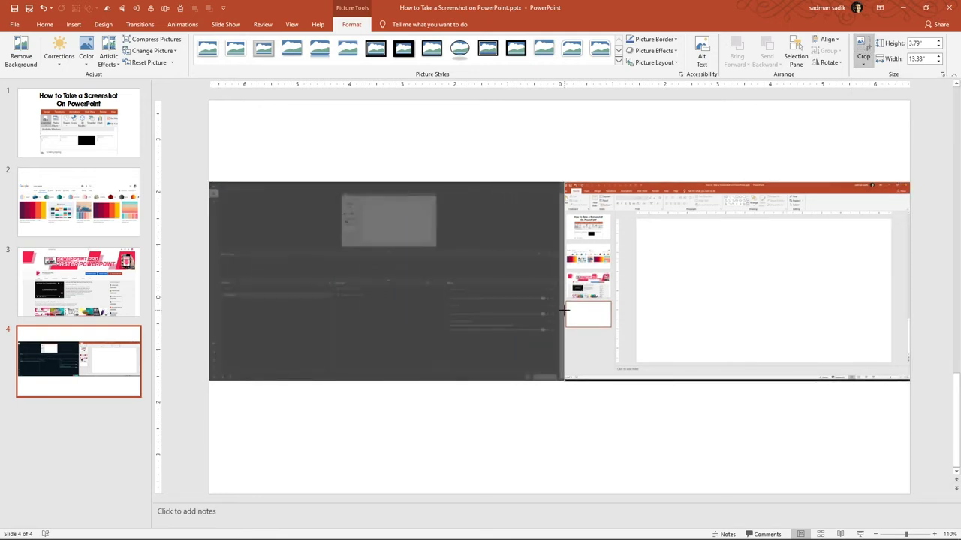
pyautogui.moveTo(734, 380); pyautogui.dragTo(730, 338)
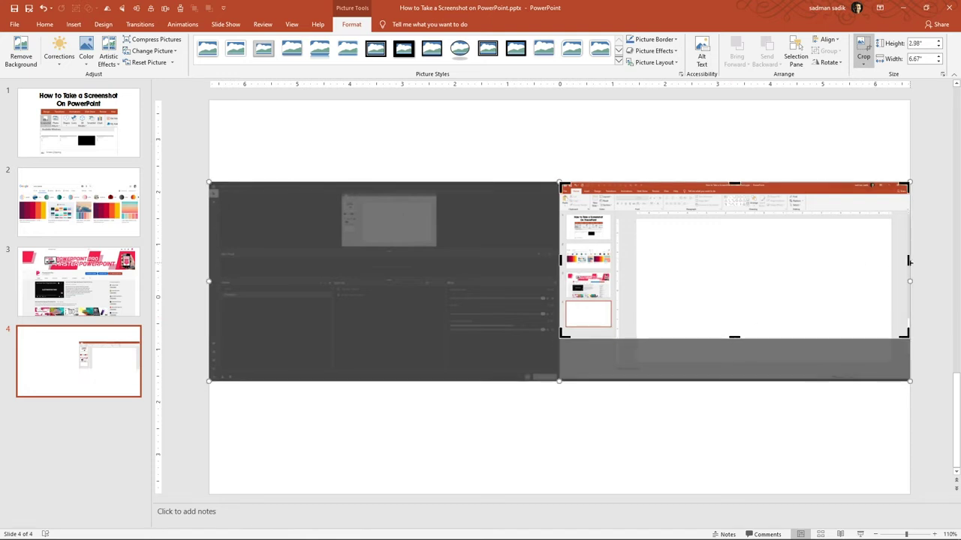
pyautogui.moveTo(909, 260); pyautogui.dragTo(614, 293)
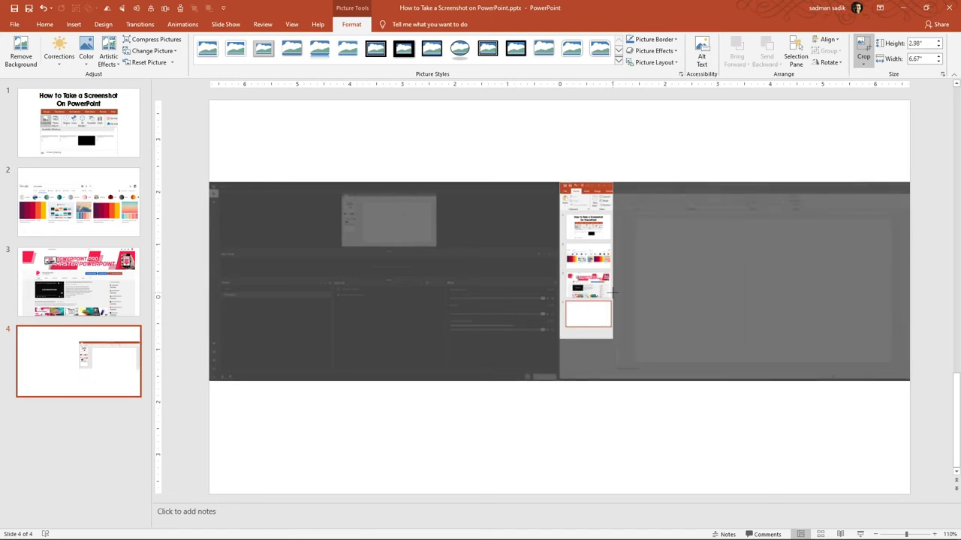
pyautogui.click(615, 425)
# Enlarge the cropped thumbnail-strip picture and centre it on slide 4
pyautogui.click(565, 334)
pyautogui.moveTo(560, 338)
pyautogui.mouseDown()
pyautogui.moveTo(484, 415)
pyautogui.moveTo(565, 313)
pyautogui.mouseUp()
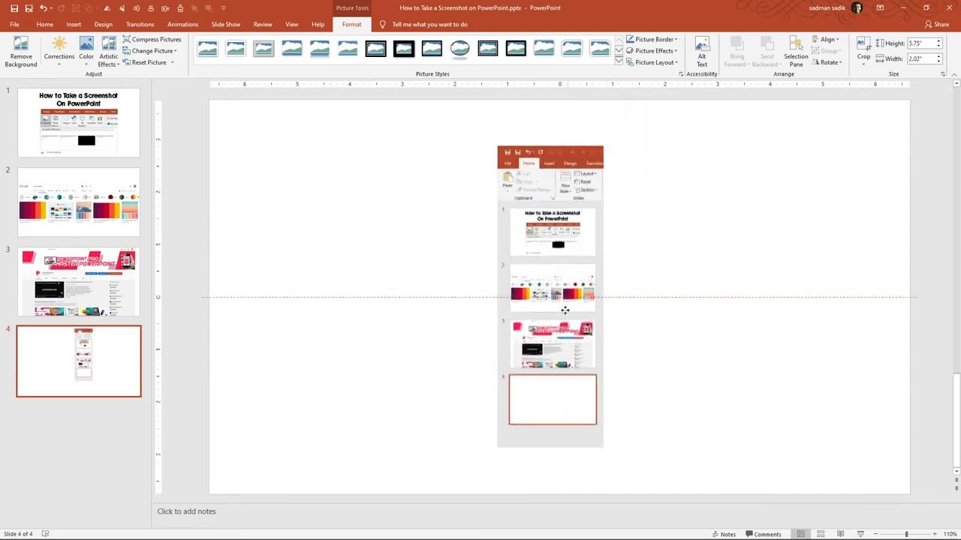
pyautogui.moveTo(603, 446); pyautogui.dragTo(614, 480)
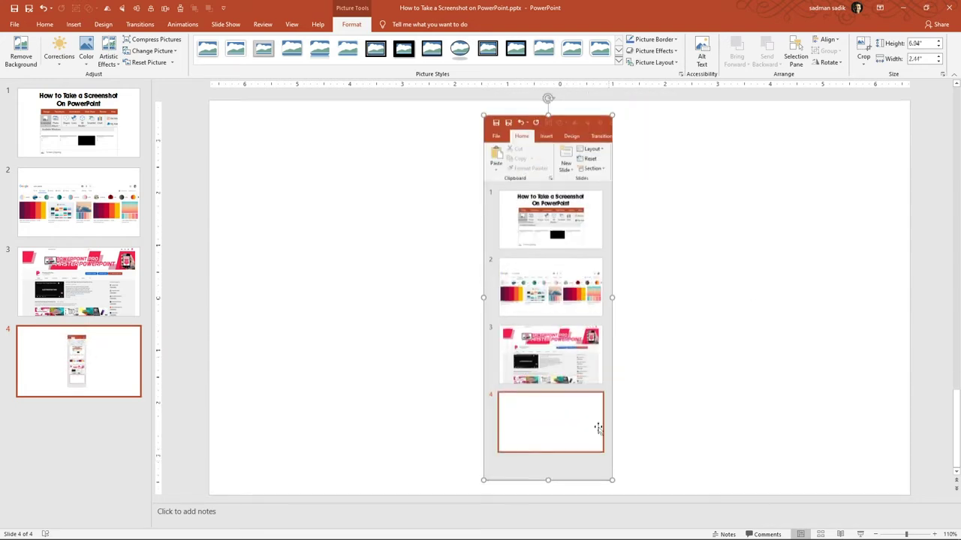
pyautogui.moveTo(557, 330); pyautogui.dragTo(562, 350)
pyautogui.click(719, 223)
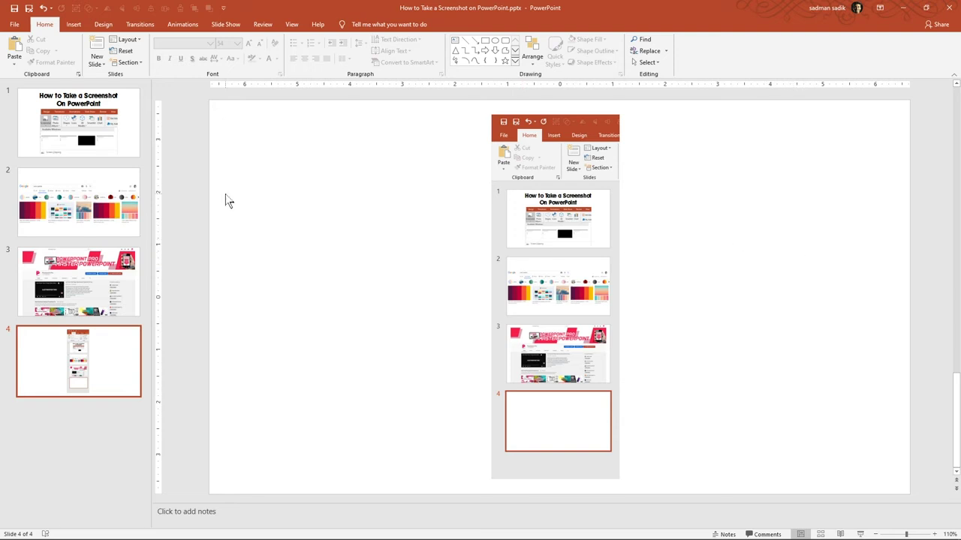
pyautogui.click(82, 26)
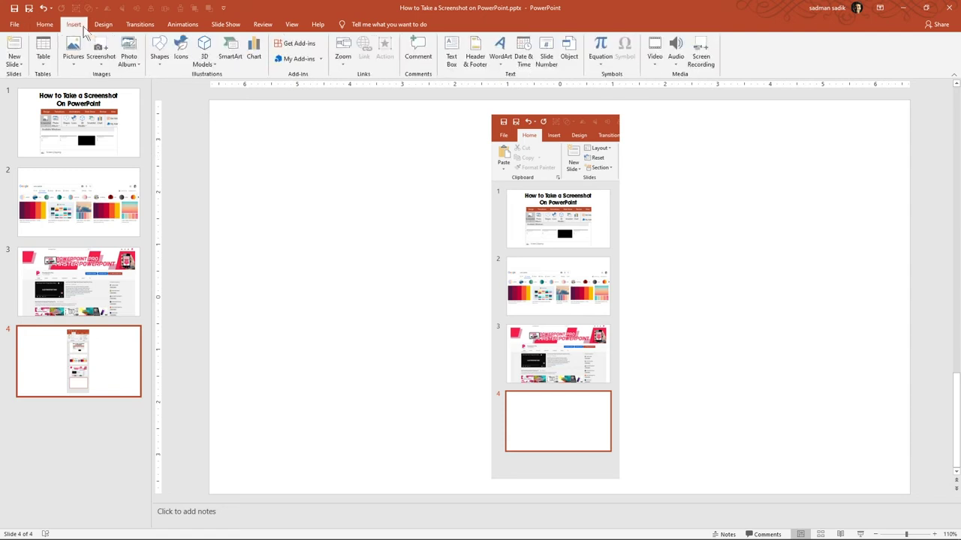
# Insert a screenshot of the 'How to Fix Broken Fonts' File Explorer window, filling slide 4
pyautogui.click(102, 60)
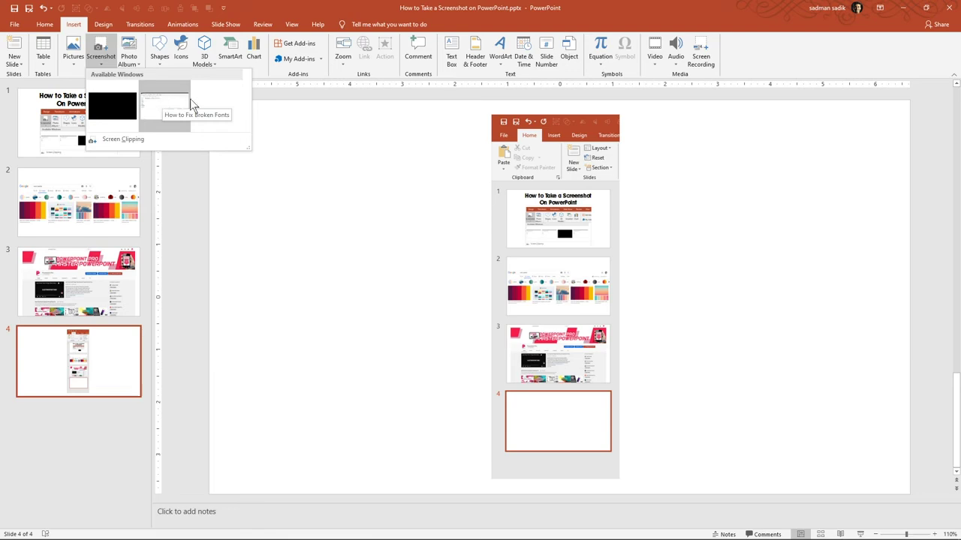
pyautogui.click(160, 103)
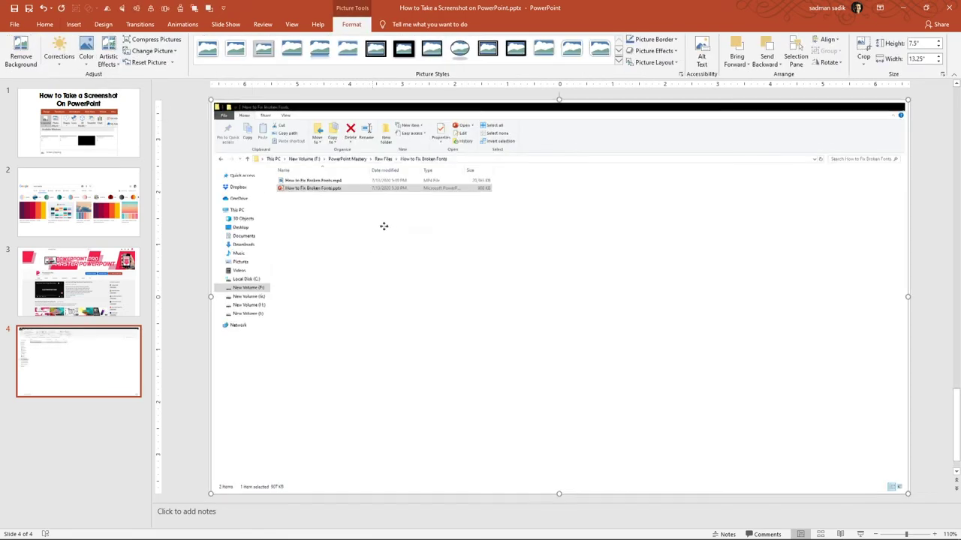
pyautogui.moveTo(383, 226); pyautogui.dragTo(419, 226)
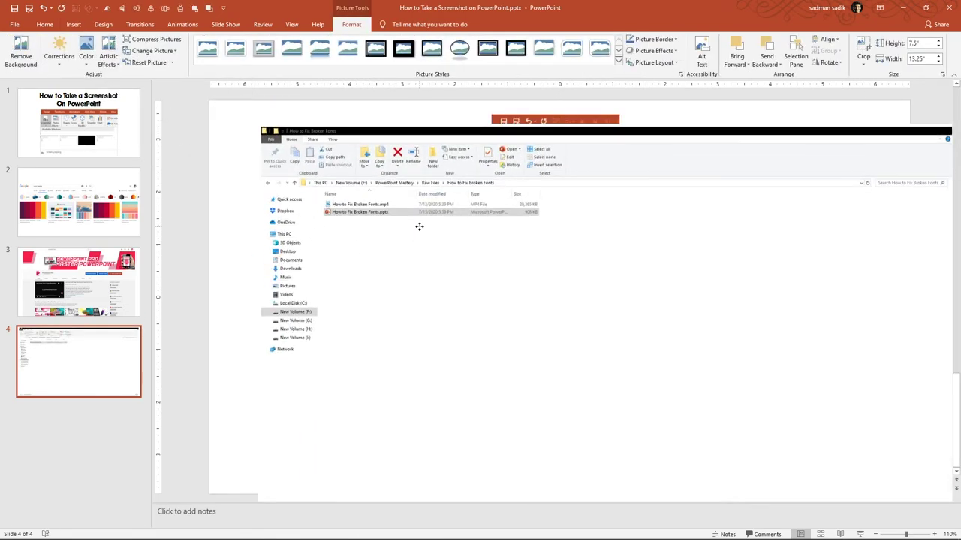
pyautogui.moveTo(418, 226); pyautogui.dragTo(420, 229)
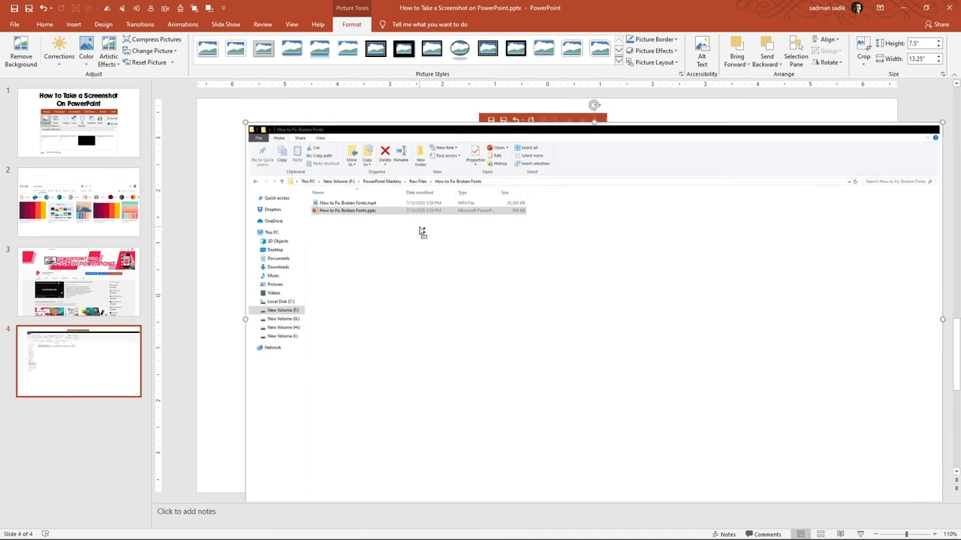
pyautogui.click(151, 8)
pyautogui.click(165, 8)
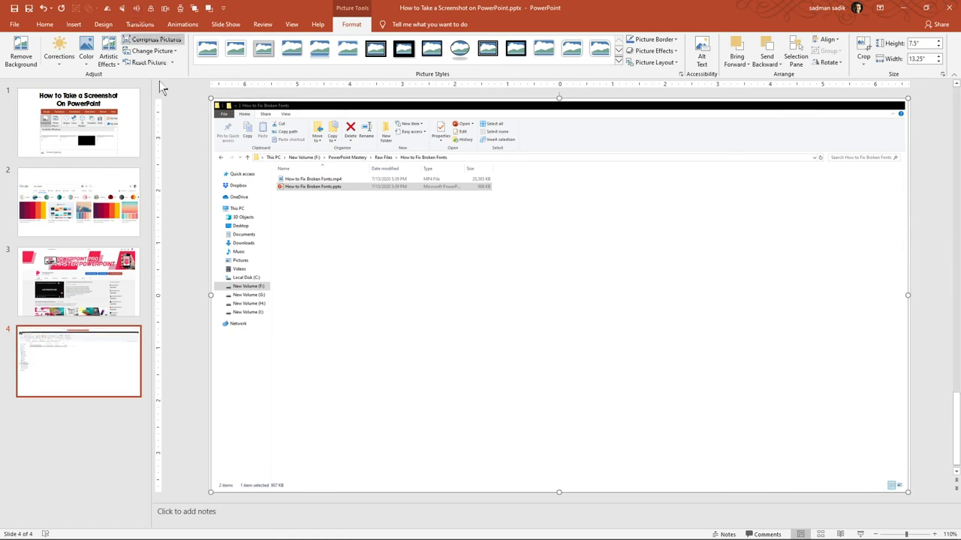
pyautogui.click(75, 29)
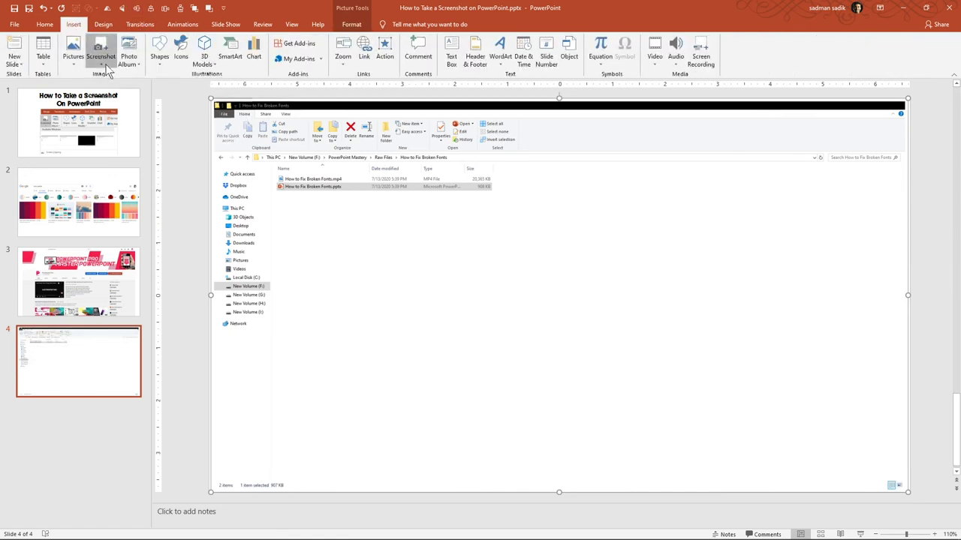
pyautogui.click(103, 61)
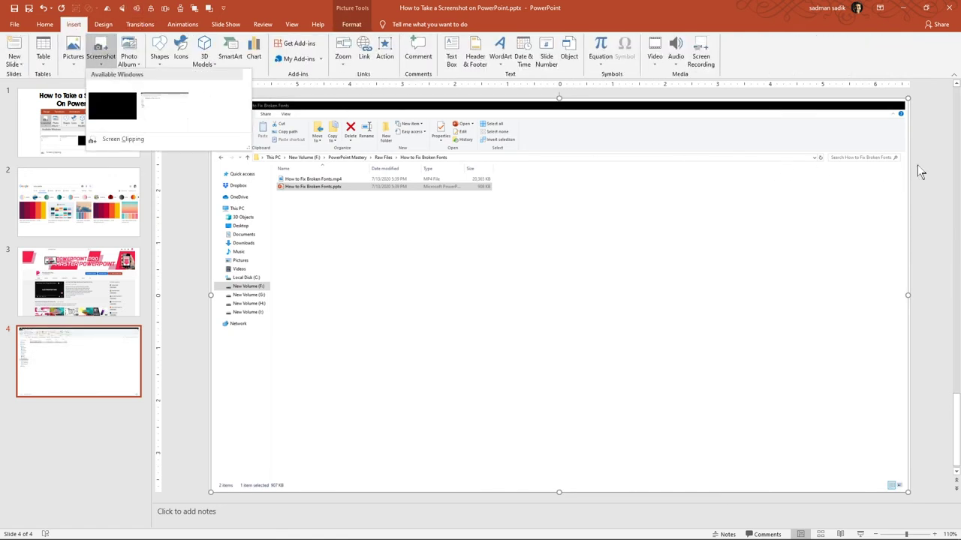
pyautogui.press('Escape')
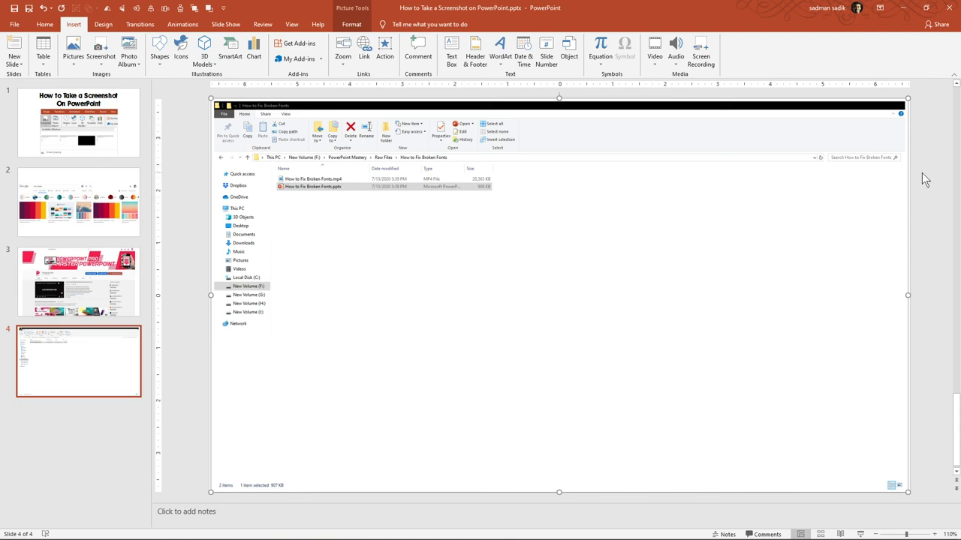
pyautogui.click(920, 177)
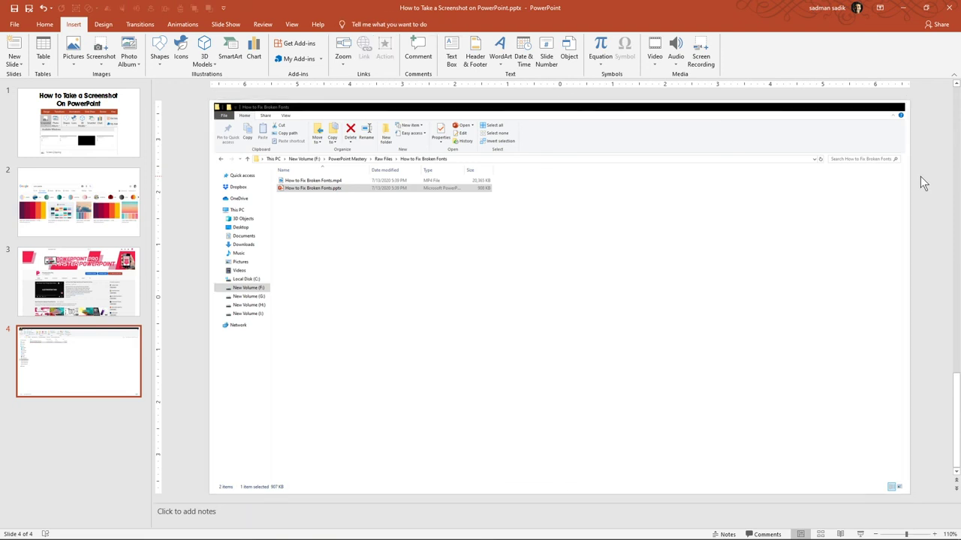